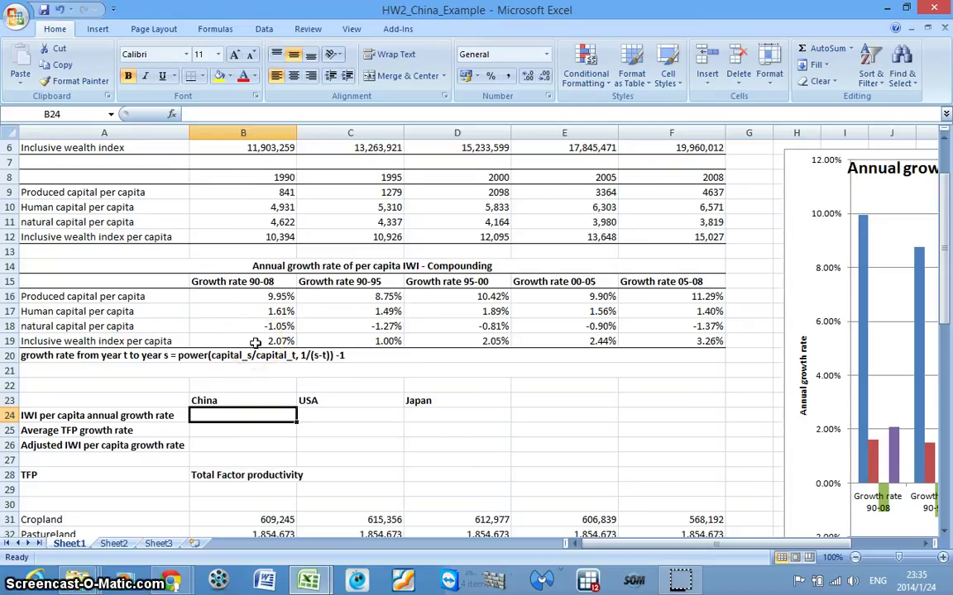
# Enter 'technological progress' in C28 and widen column B so 'Total Factor productivity' fits.
pyautogui.click(155, 328)
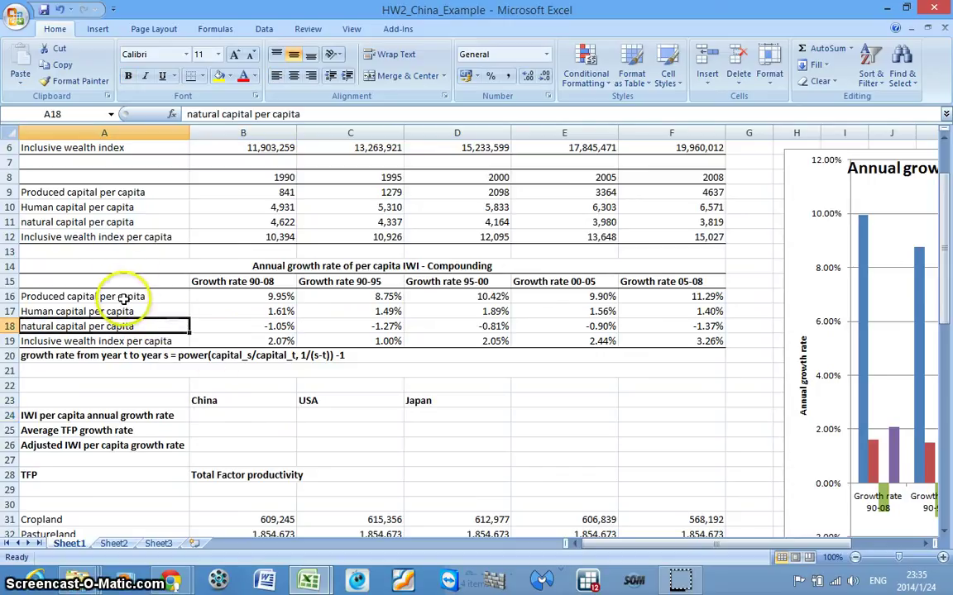
pyautogui.moveTo(122, 300); pyautogui.dragTo(111, 322)
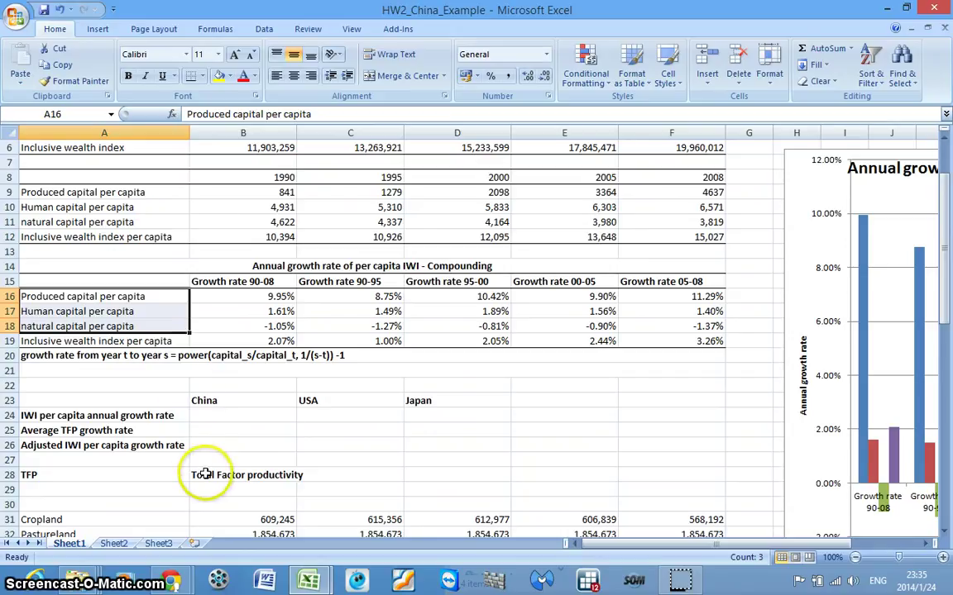
pyautogui.click(323, 477)
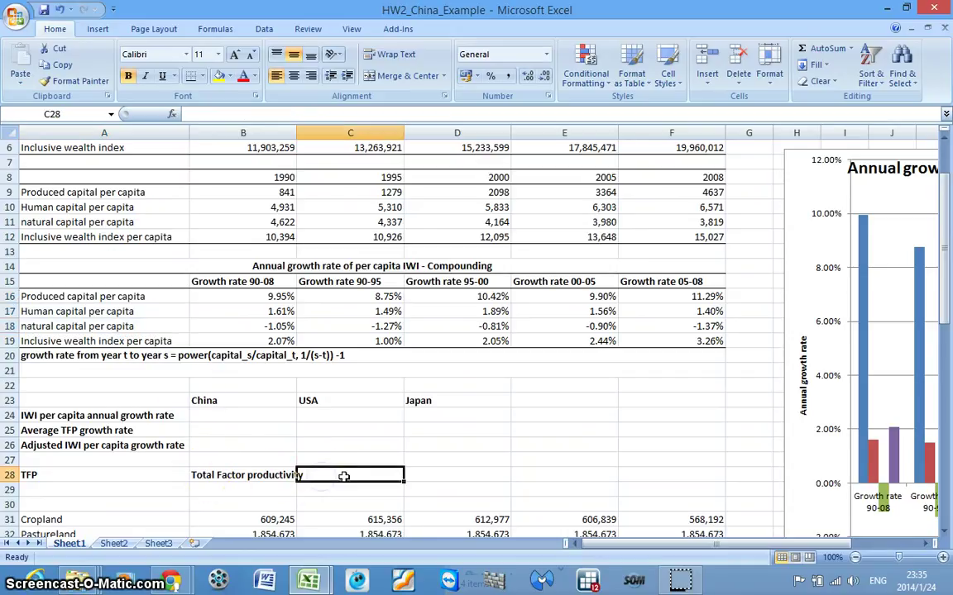
pyautogui.write('technolo')
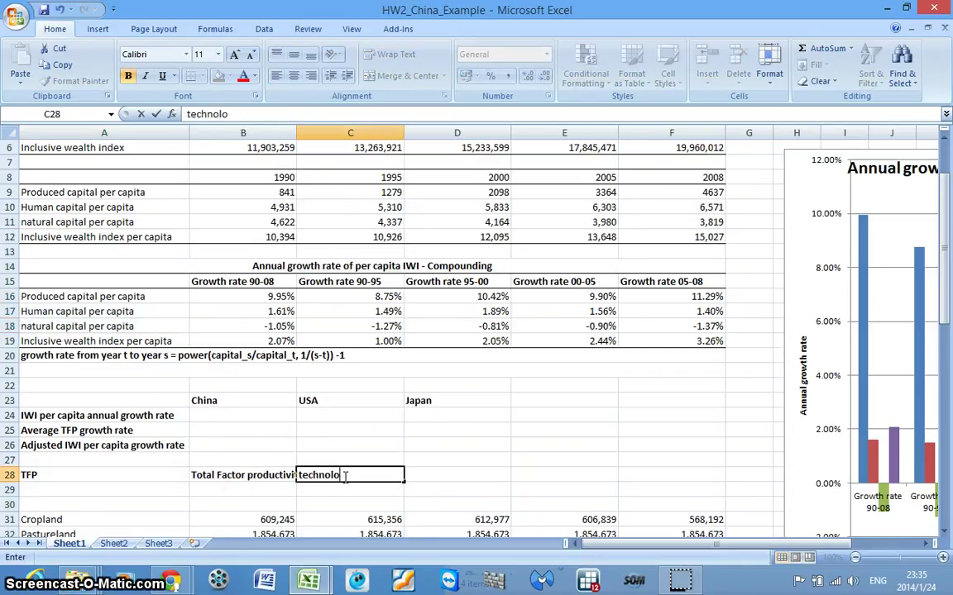
pyautogui.write('gical prog')
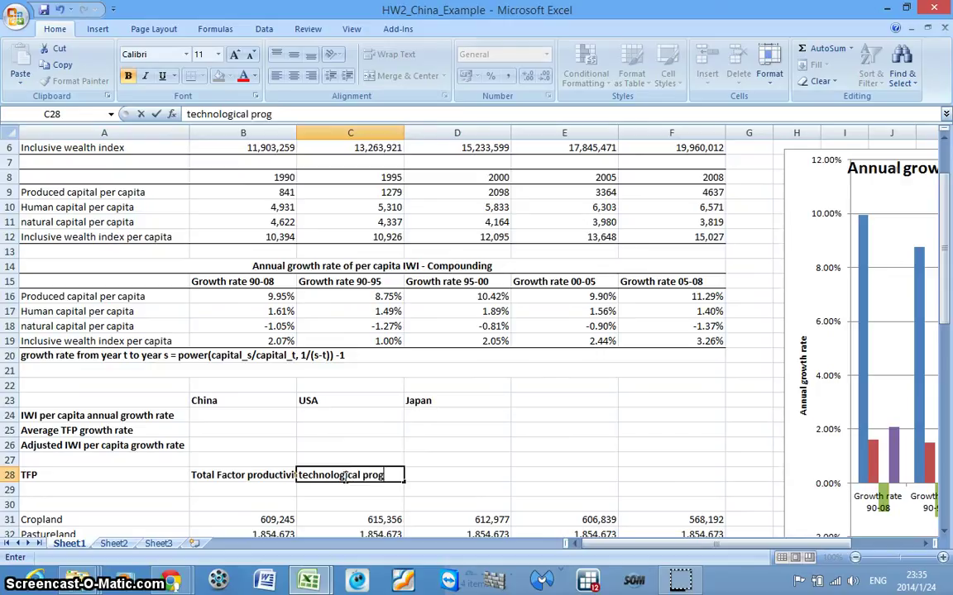
pyautogui.write('ress')
pyautogui.press('Return')
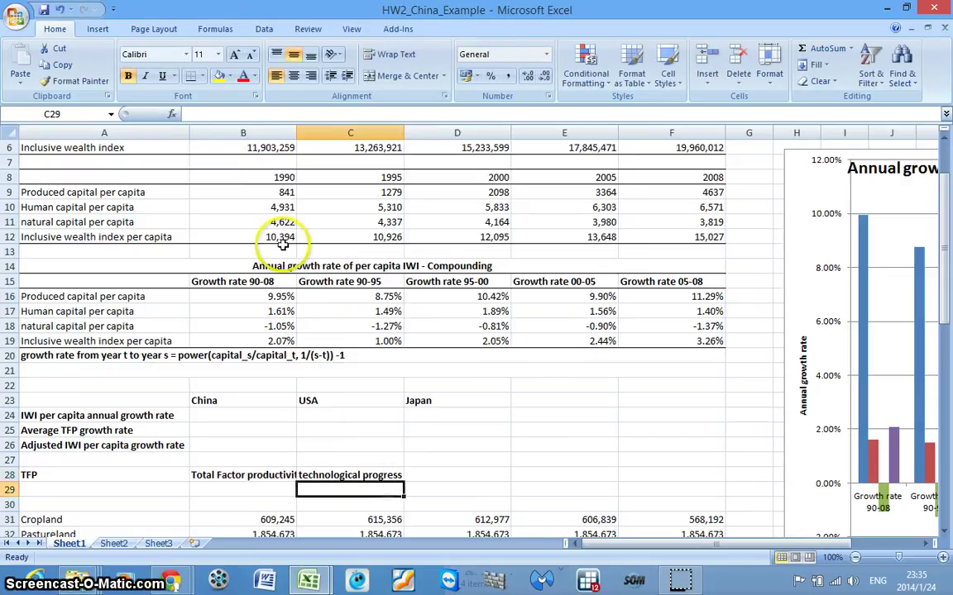
pyautogui.moveTo(298, 133); pyautogui.dragTo(311, 133)
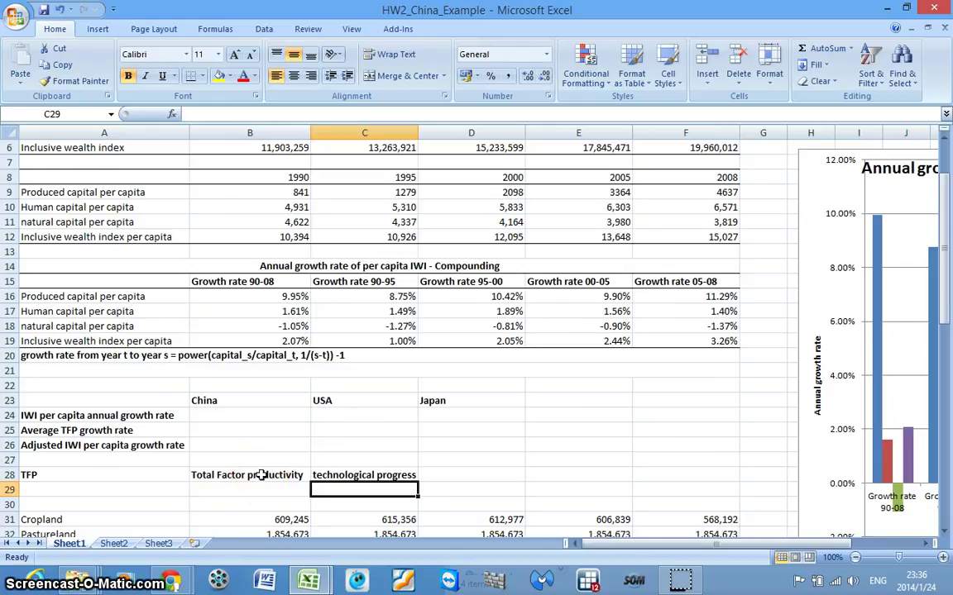
pyautogui.click(115, 544)
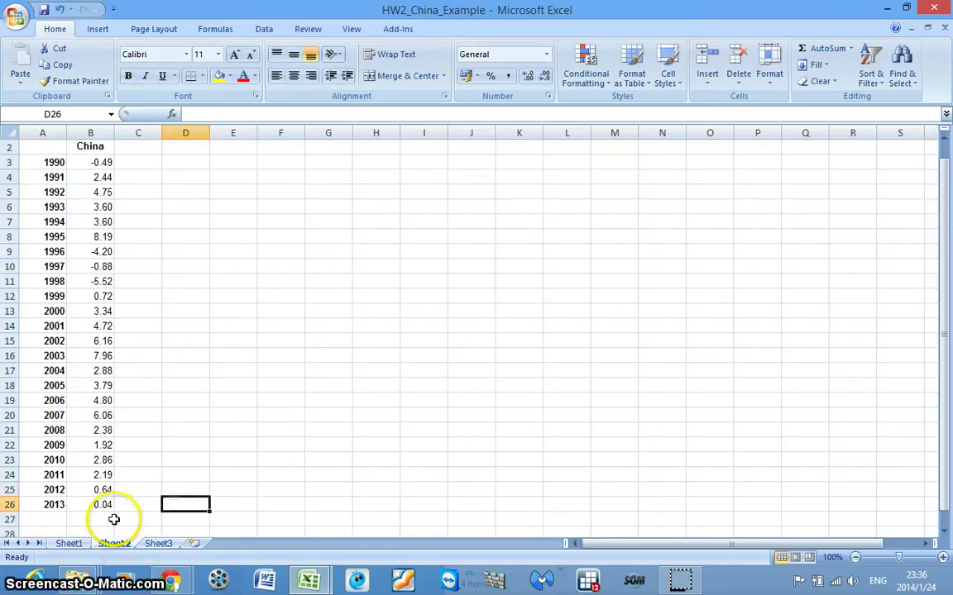
pyautogui.click(70, 544)
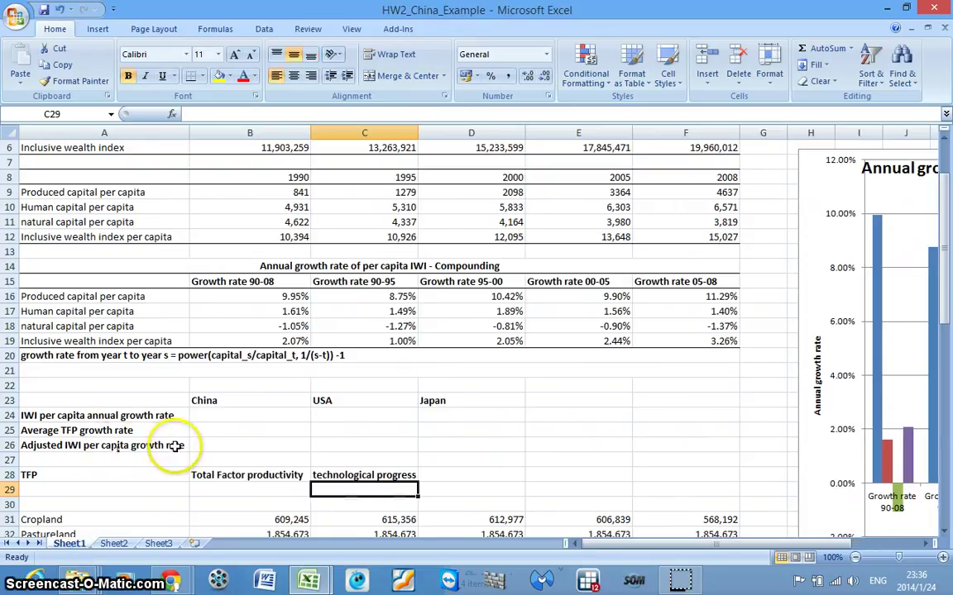
pyautogui.click(220, 417)
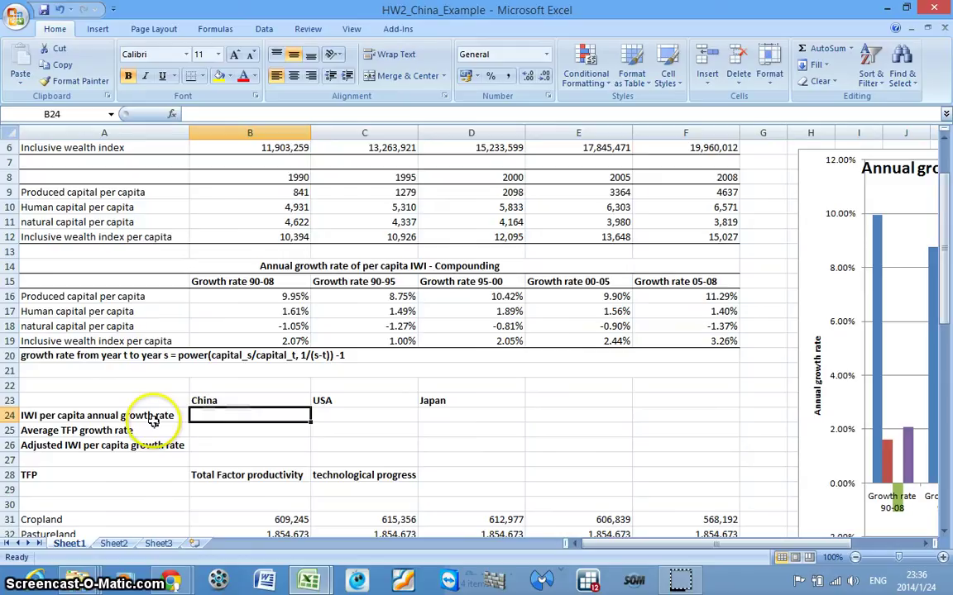
# Paste B19's value into B24 as values only and format it as a percentage (2.07%).
pyautogui.click(291, 341)
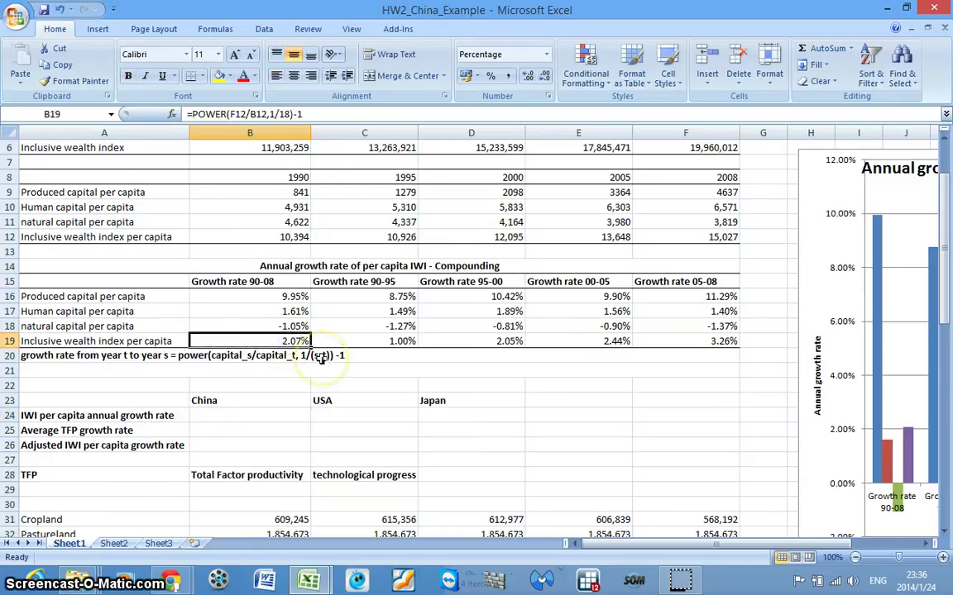
pyautogui.hotkey('ctrl', 'c')
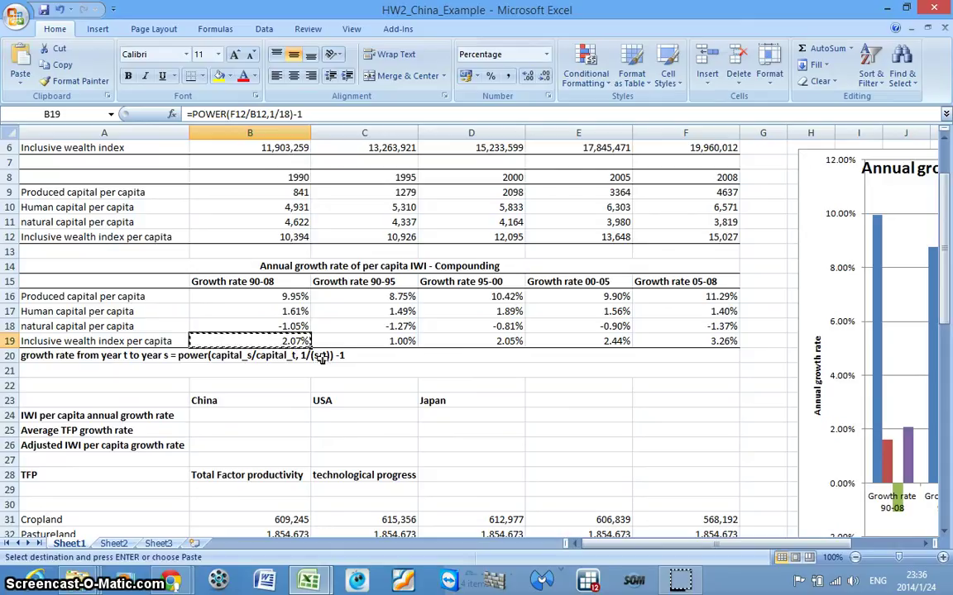
pyautogui.rightClick(269, 416)
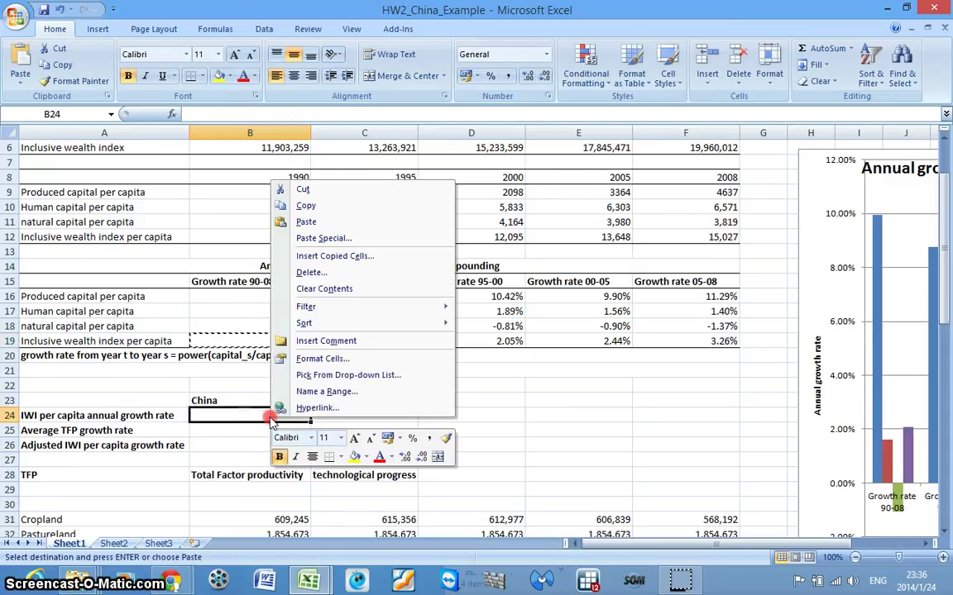
pyautogui.click(330, 240)
pyautogui.click(231, 183)
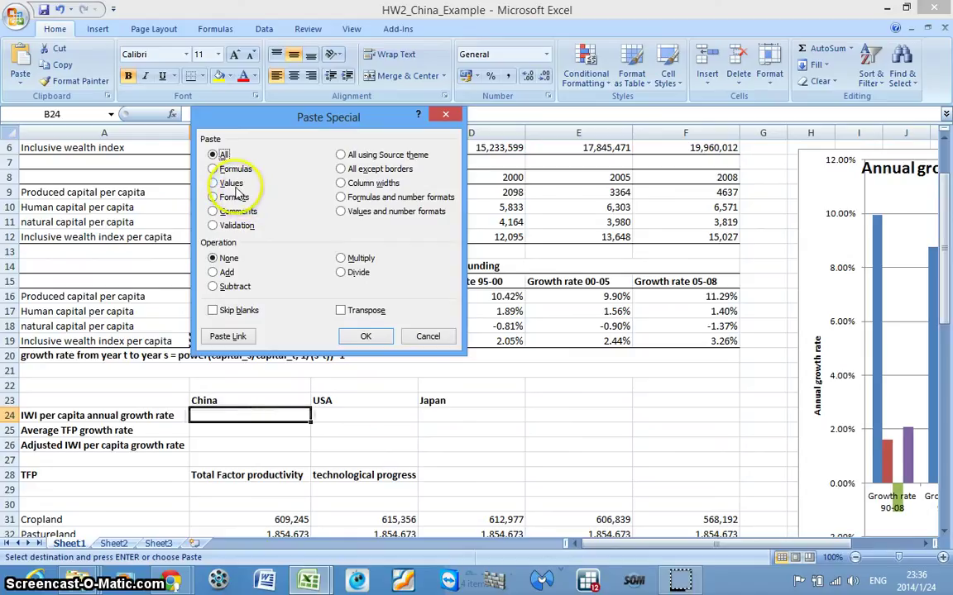
pyautogui.click(379, 342)
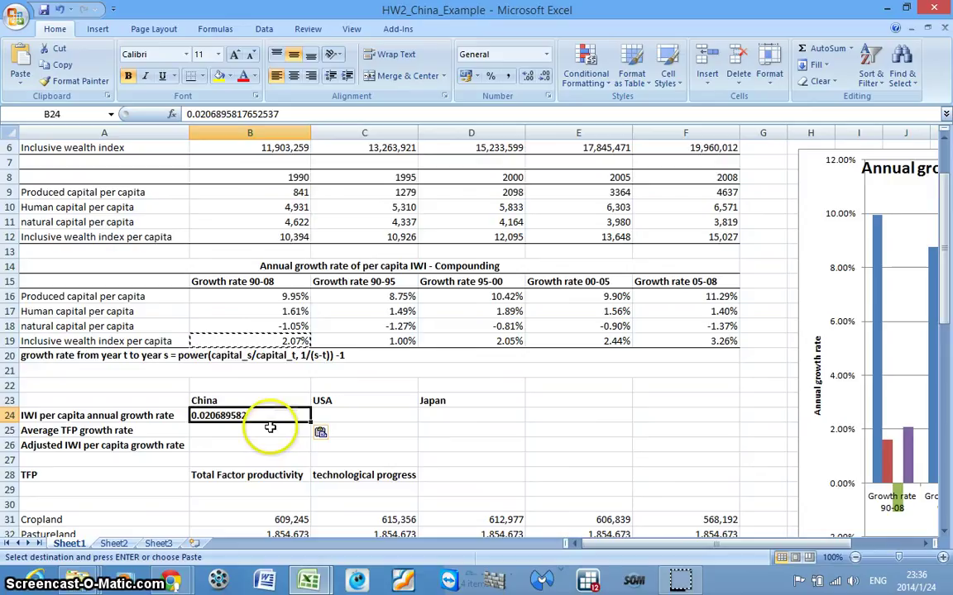
pyautogui.click(491, 76)
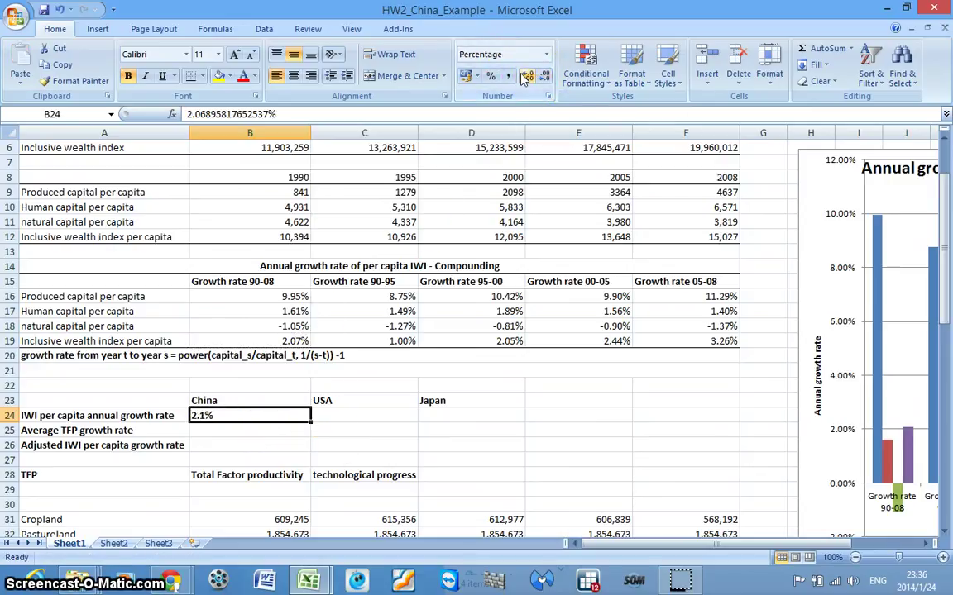
pyautogui.click(357, 429)
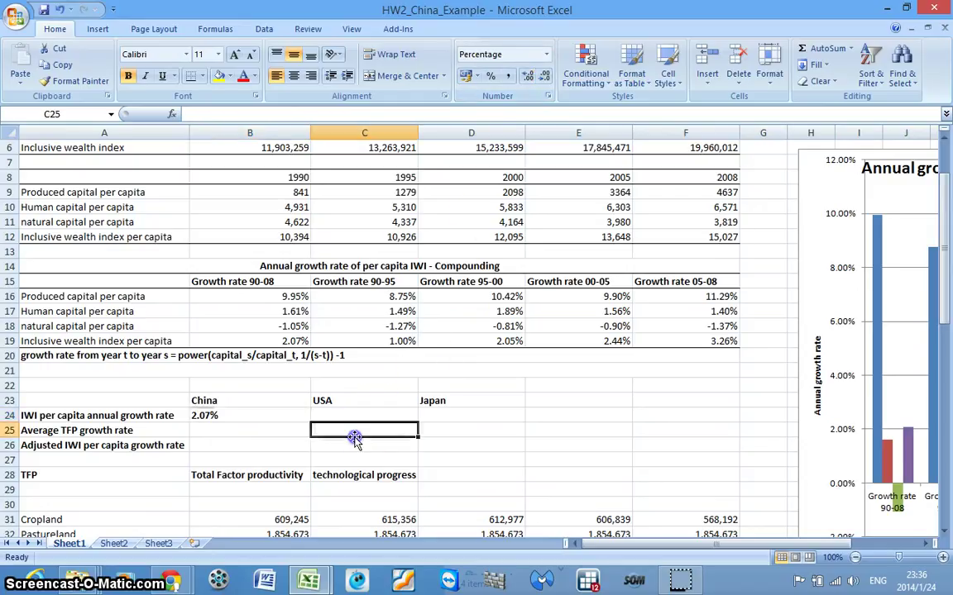
# Append '1990-2008' to the Average TFP growth rate label in A25.
pyautogui.click(254, 426)
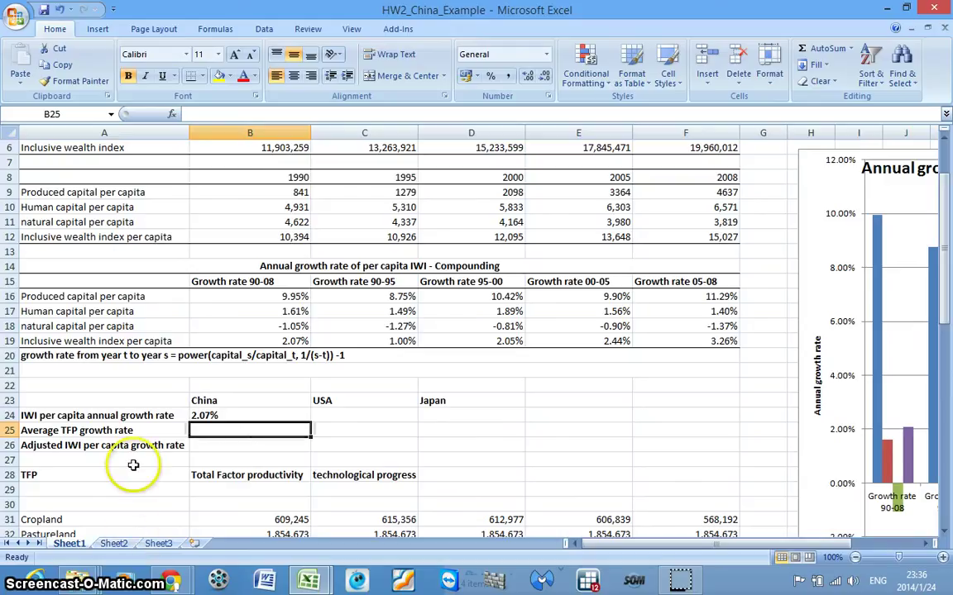
pyautogui.doubleClick(156, 430)
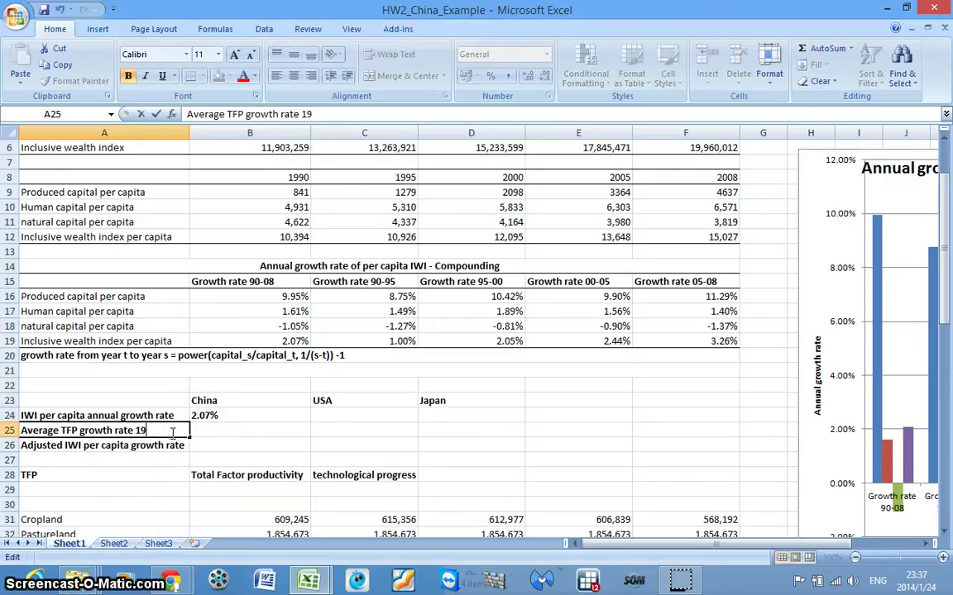
pyautogui.write('1990-2008')
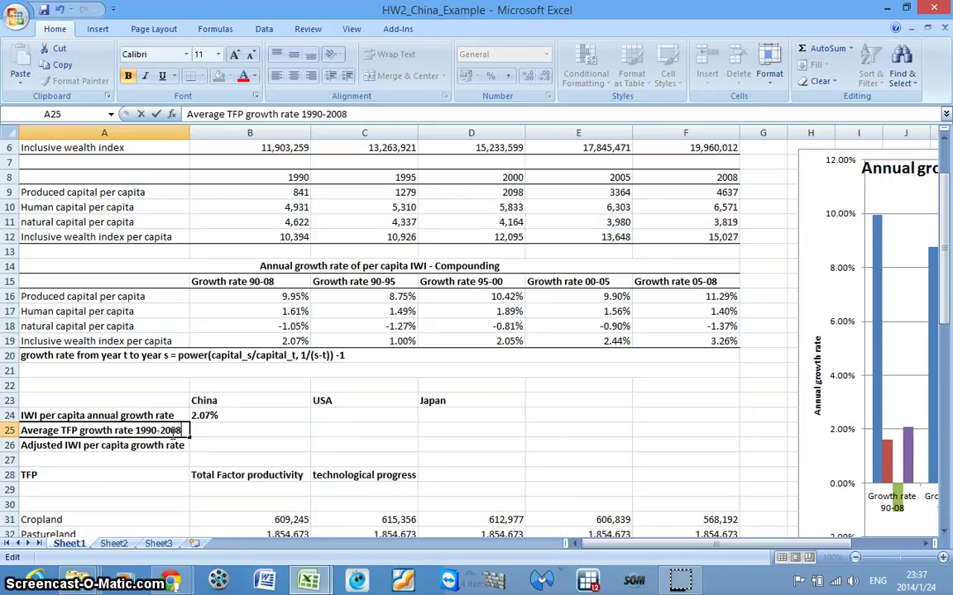
pyautogui.press('Return')
# On Sheet2, clear China's 2009–2013 rows (A22:B26) and begin typing 'average' in A22.
pyautogui.click(113, 543)
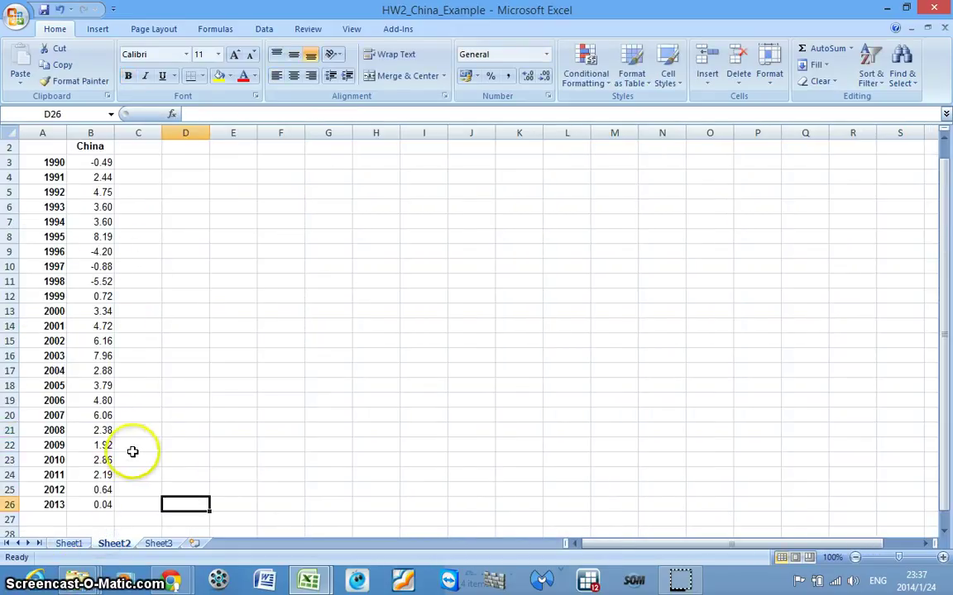
pyautogui.moveTo(51, 439); pyautogui.dragTo(97, 506)
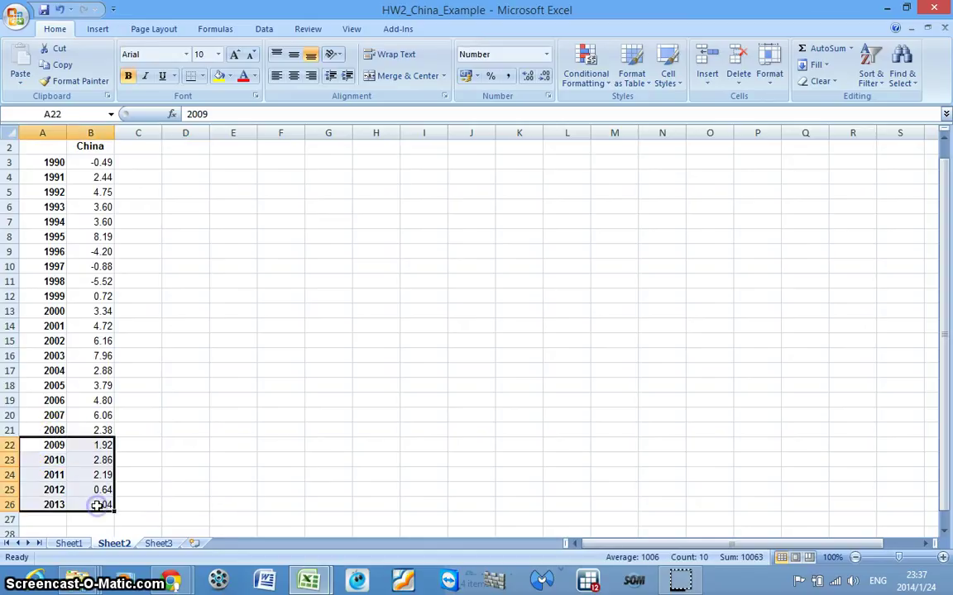
pyautogui.click(50, 446)
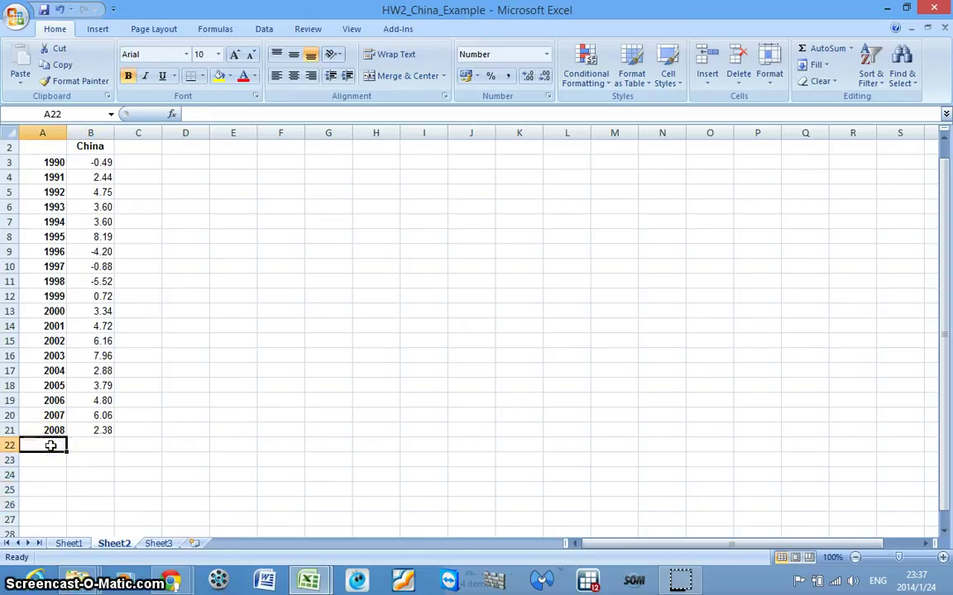
pyautogui.write('av')
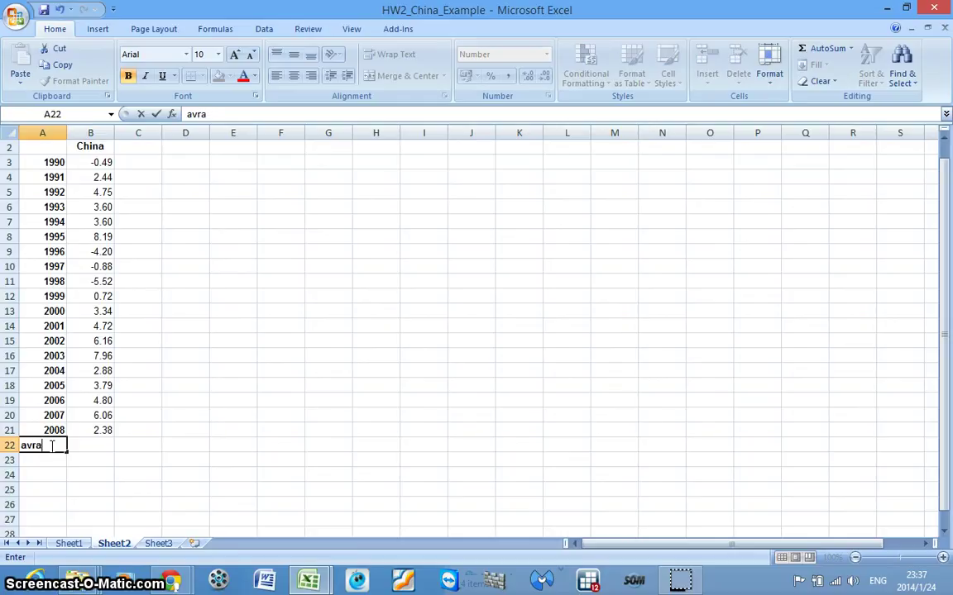
pyautogui.write('erage')
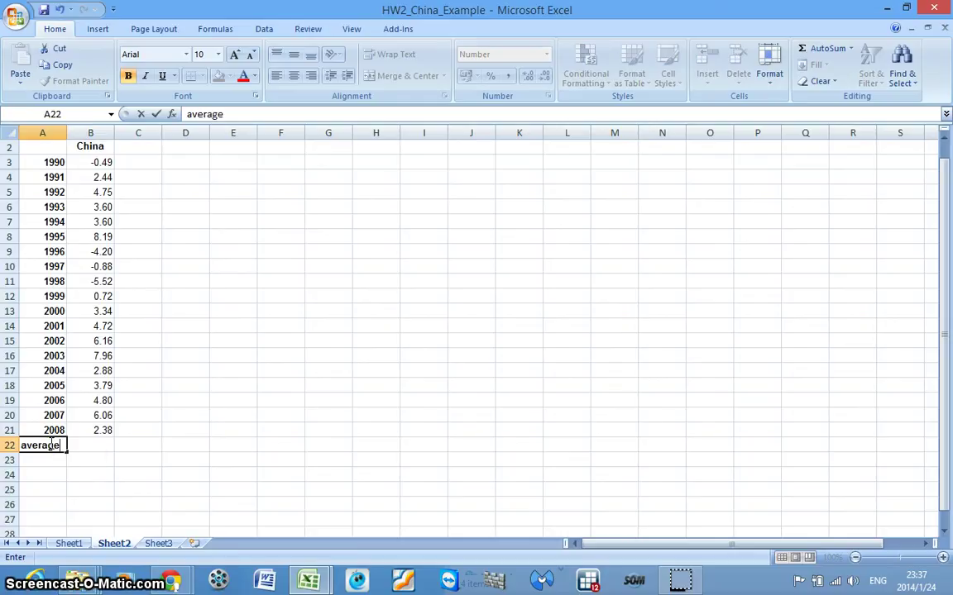
# Finish the 'average' label in Sheet2's A22.
pyautogui.click(82, 445)
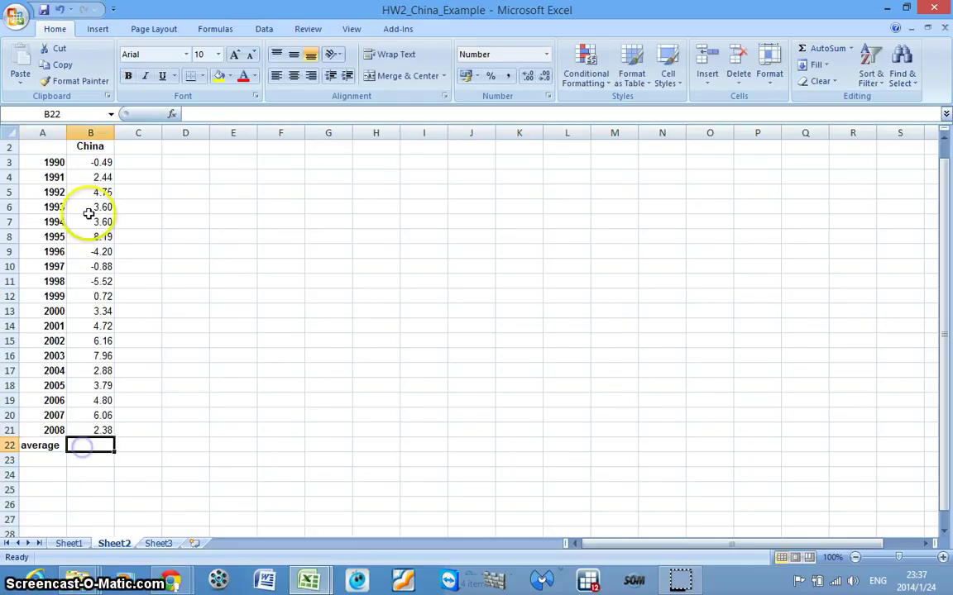
pyautogui.click(92, 158)
pyautogui.press('Up')
pyautogui.press('Up')
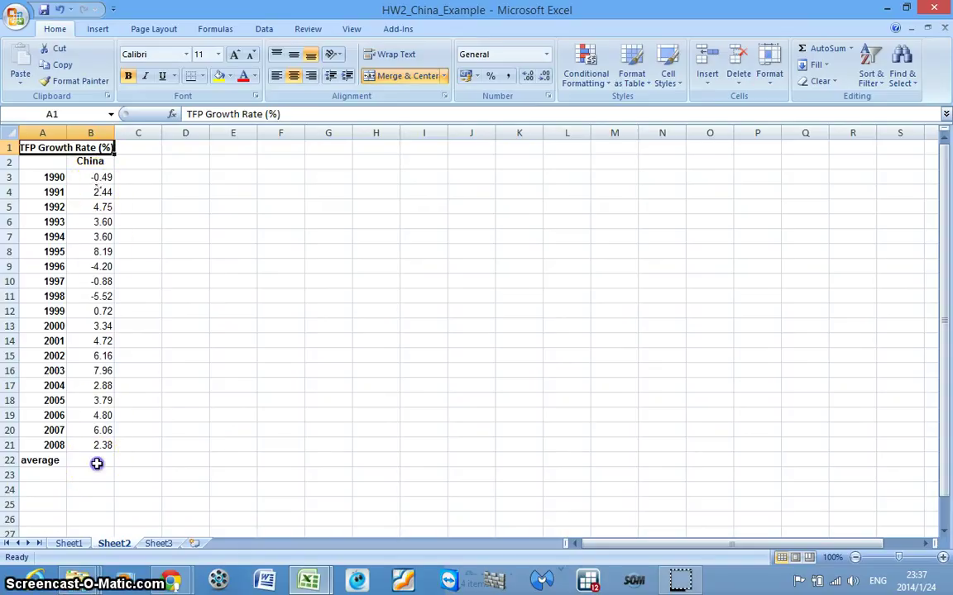
# Enter =AVERAGE(B3:B21) in B22, giving 2.86, and make it bold.
pyautogui.click(96, 464)
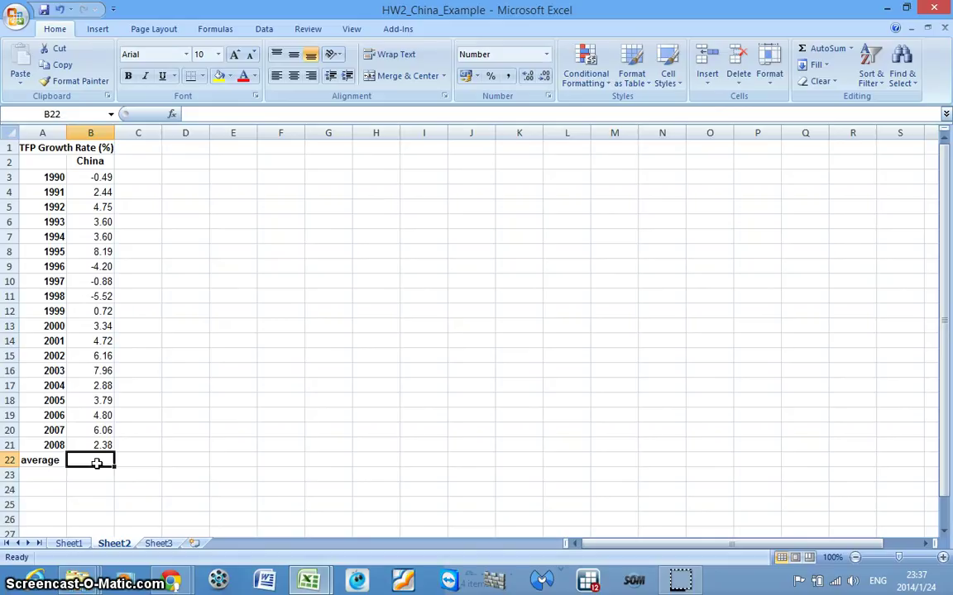
pyautogui.write('=')
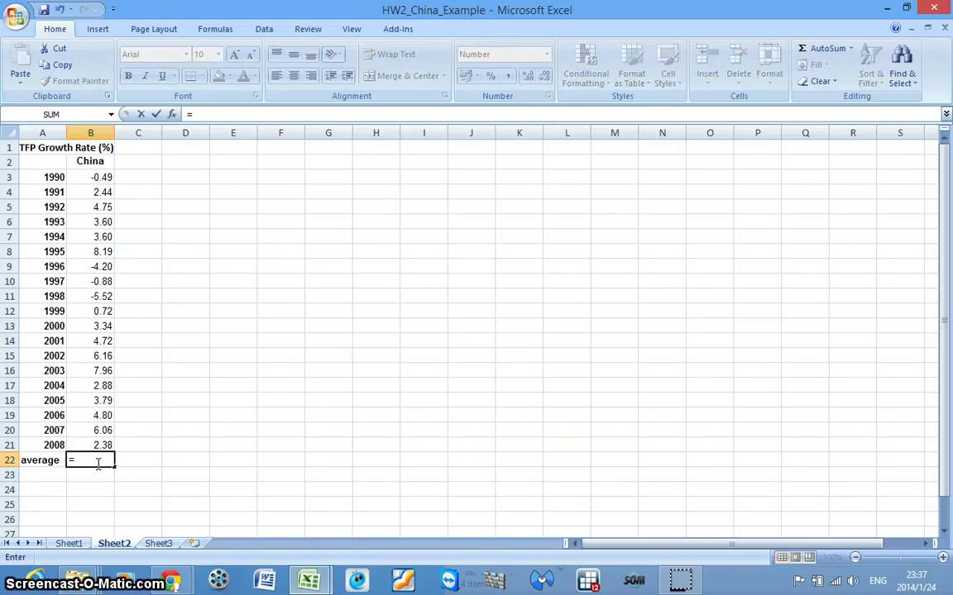
pyautogui.write('AVERAGE')
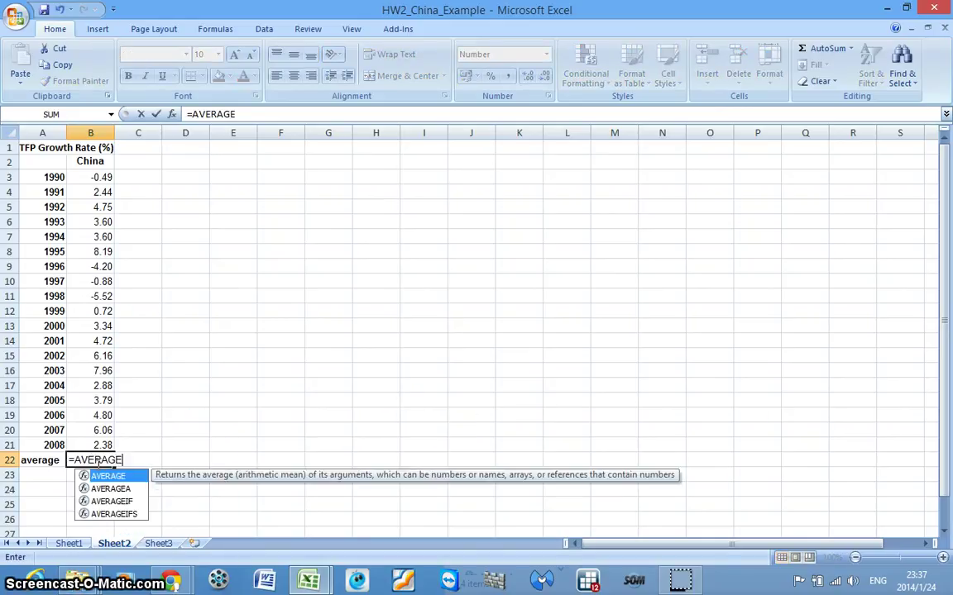
pyautogui.write('(')
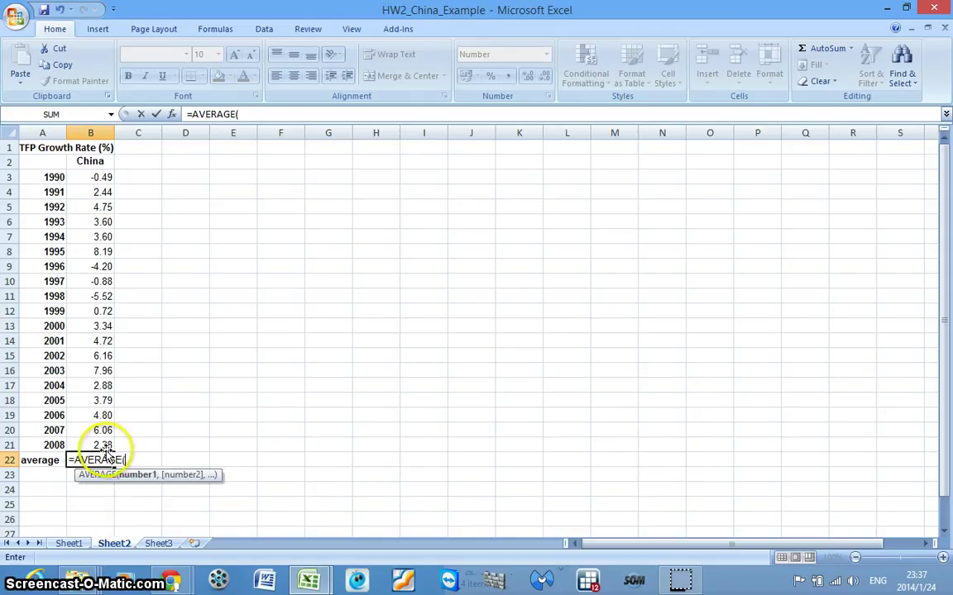
pyautogui.moveTo(103, 445); pyautogui.dragTo(97, 176)
pyautogui.press('Return')
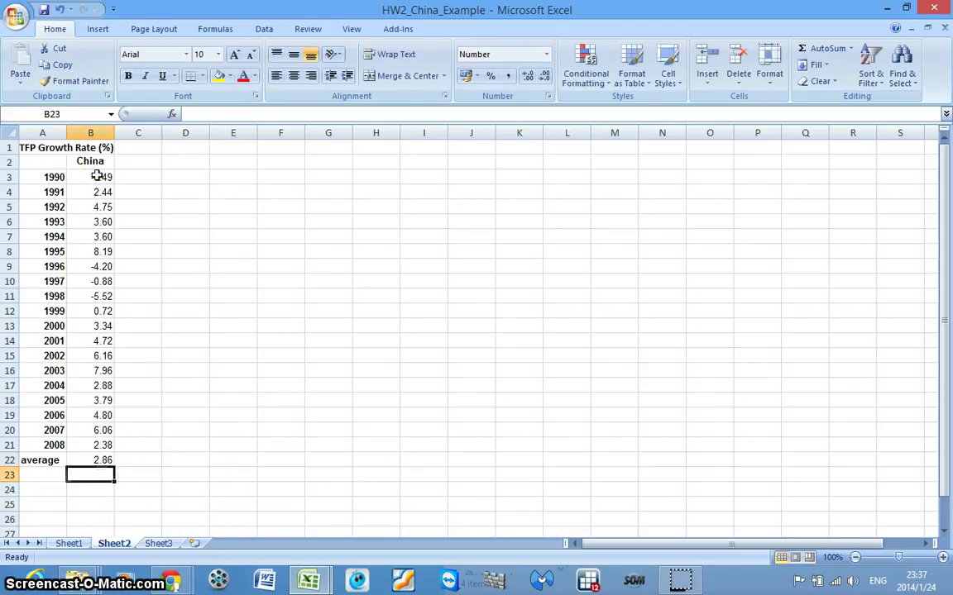
pyautogui.click(105, 459)
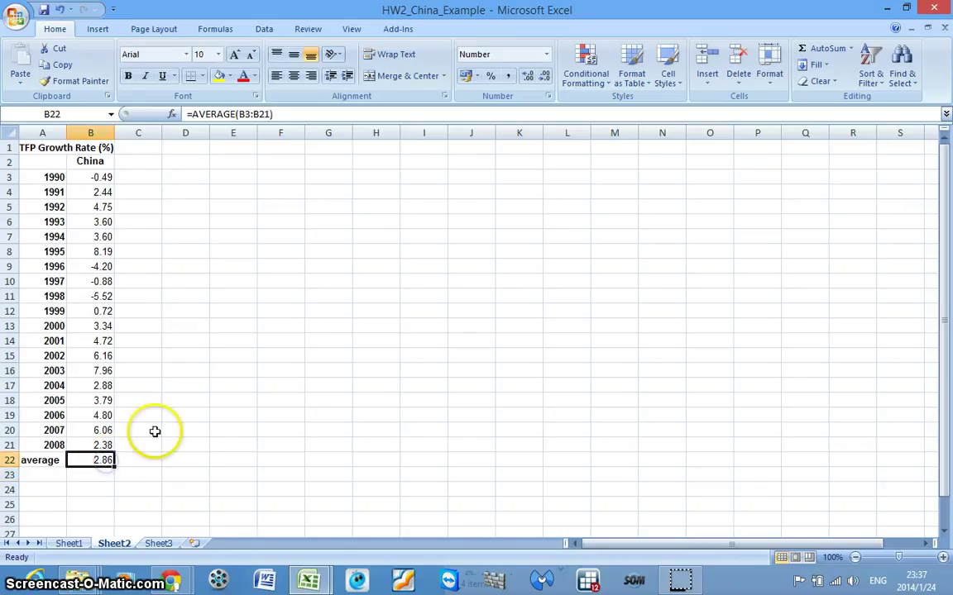
pyautogui.click(128, 75)
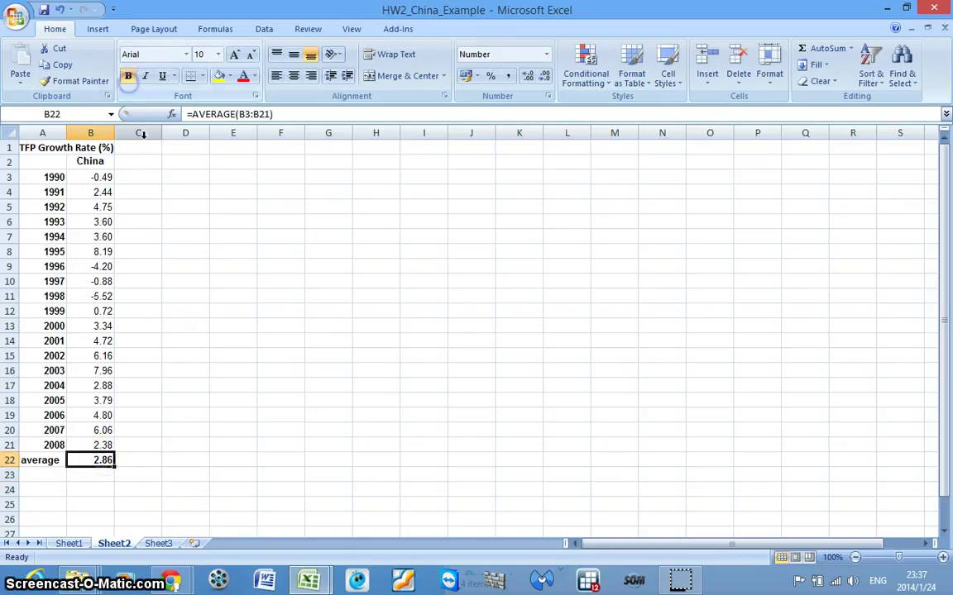
# On Sheet1, enter 2.86% in B25 as China's average TFP growth rate.
pyautogui.click(80, 546)
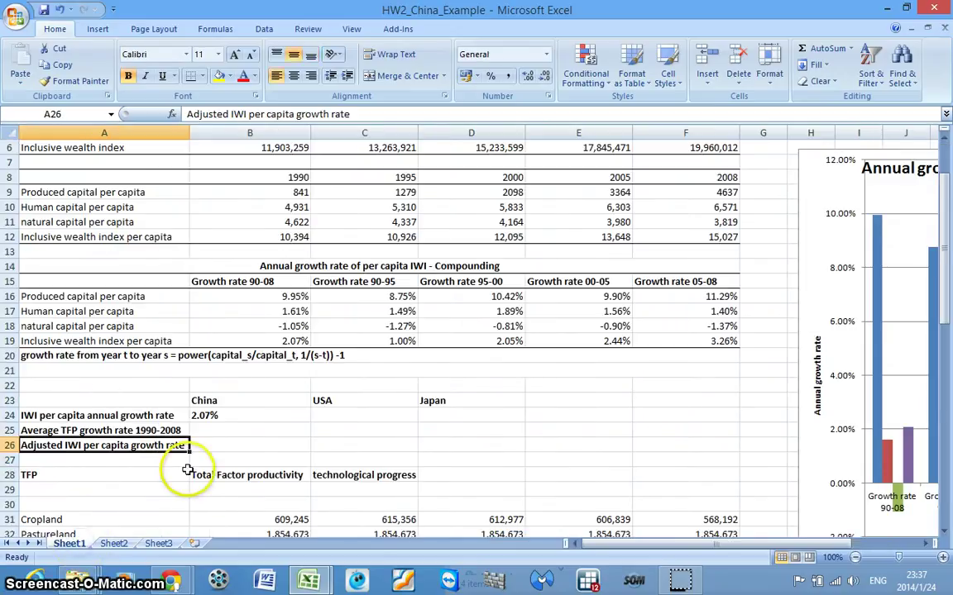
pyautogui.click(224, 430)
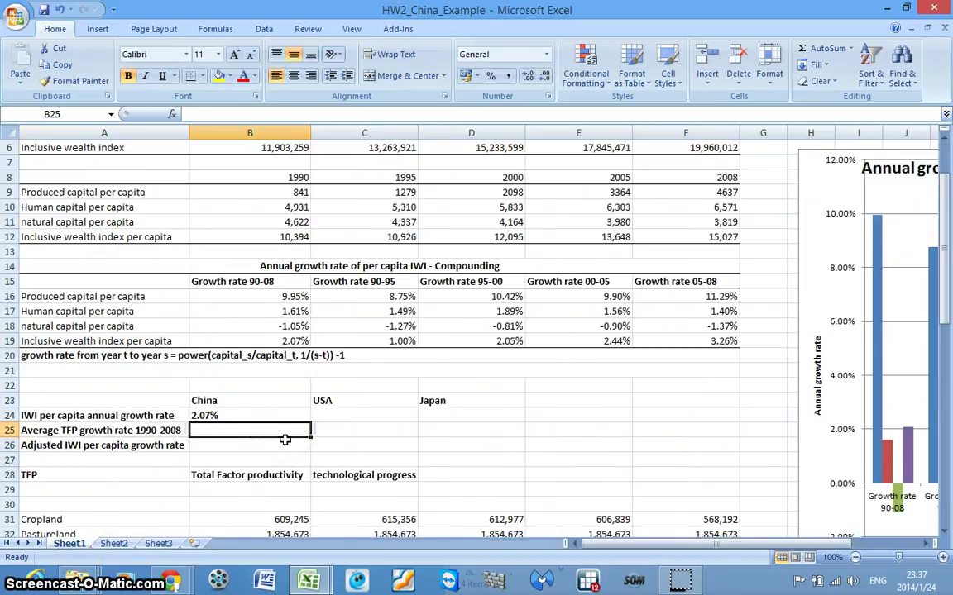
pyautogui.write('2.86')
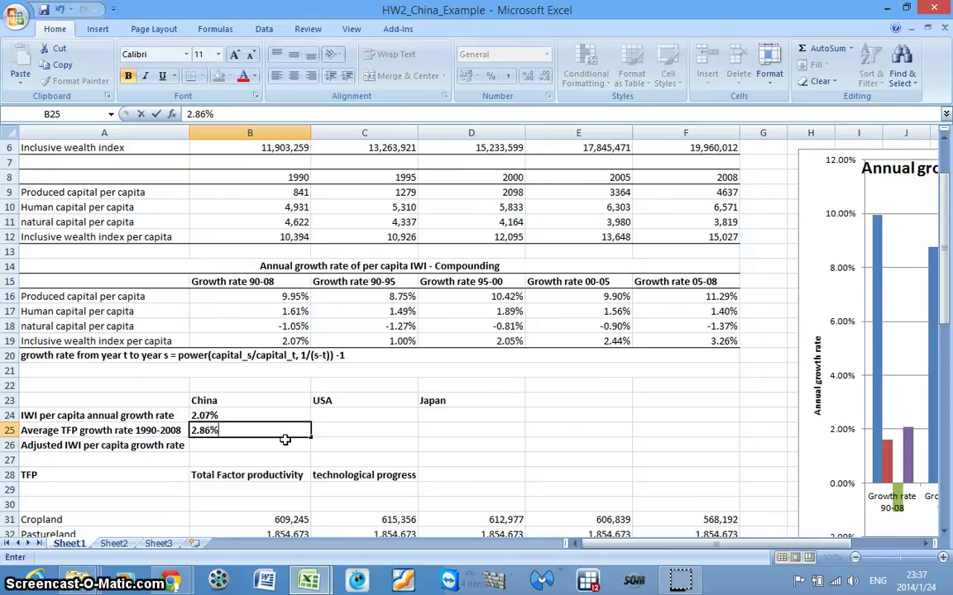
pyautogui.press('Return')
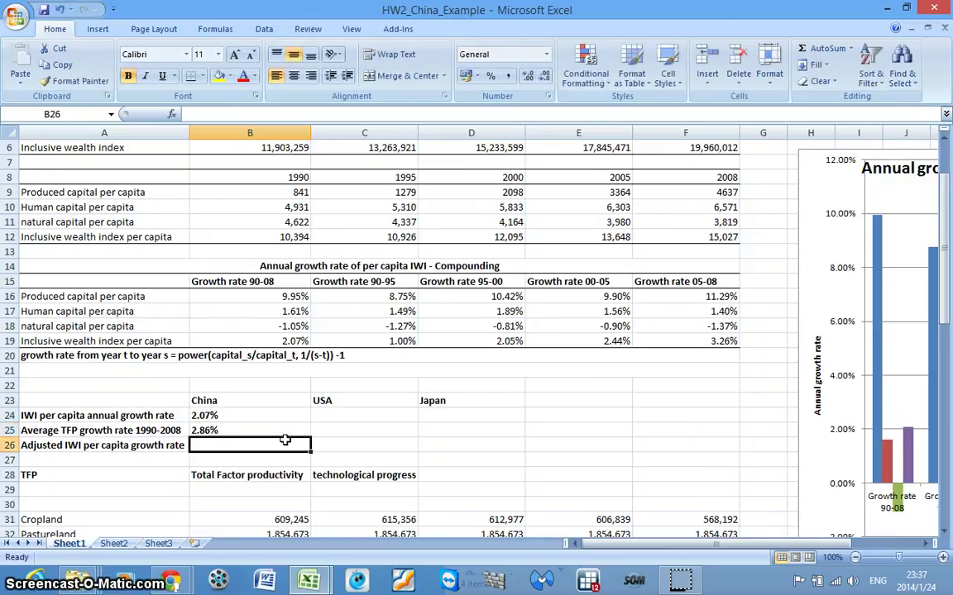
# Enter =B24+B25 in B26 so China's adjusted IWI growth reads 4.93%.
pyautogui.click(258, 445)
pyautogui.write('=')
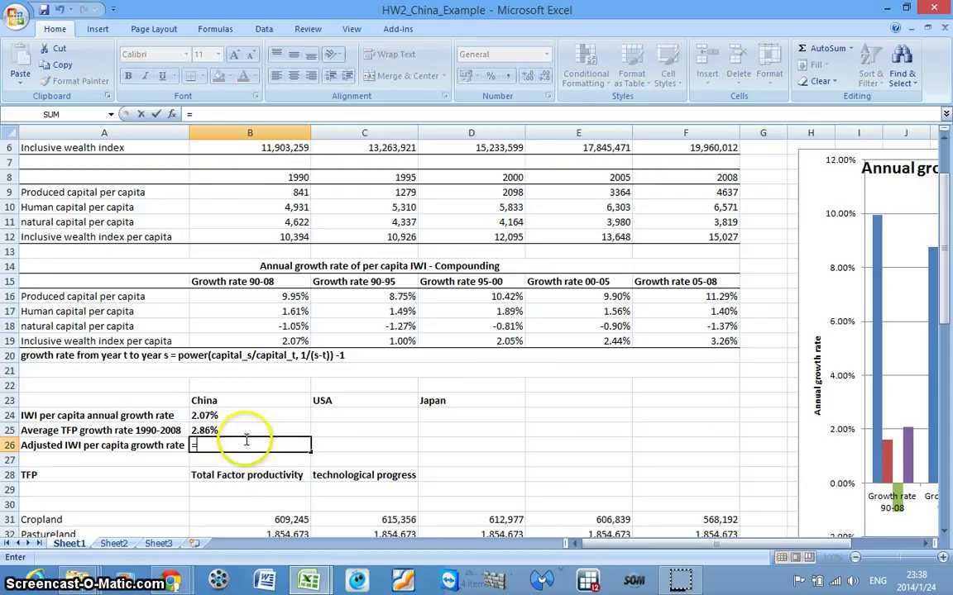
pyautogui.click(224, 415)
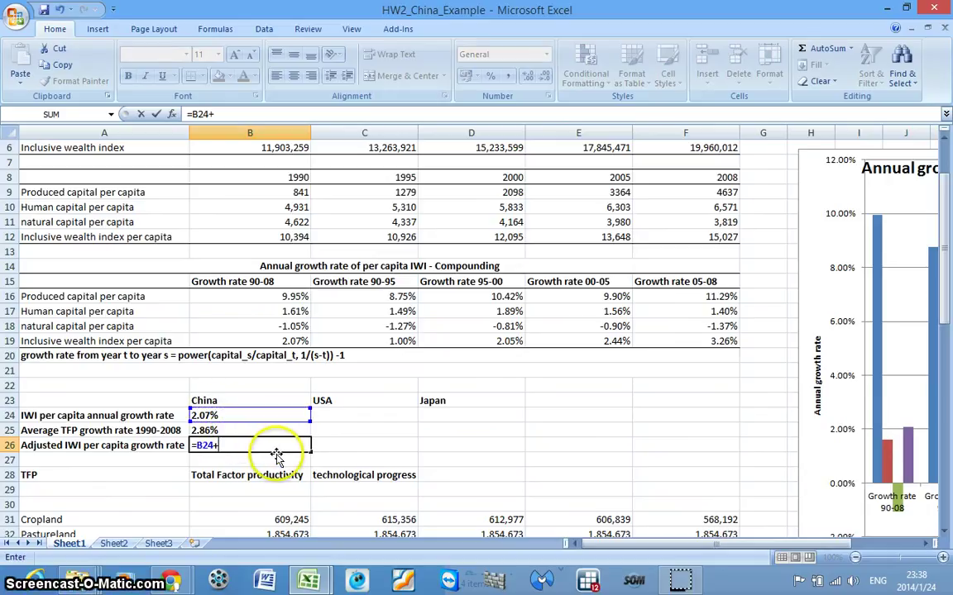
pyautogui.write('+')
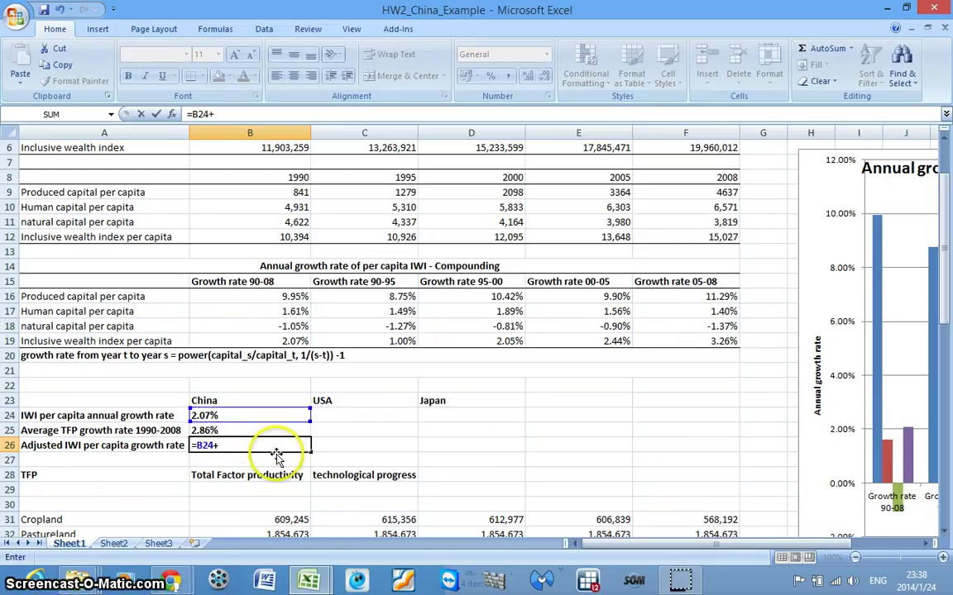
pyautogui.click(221, 430)
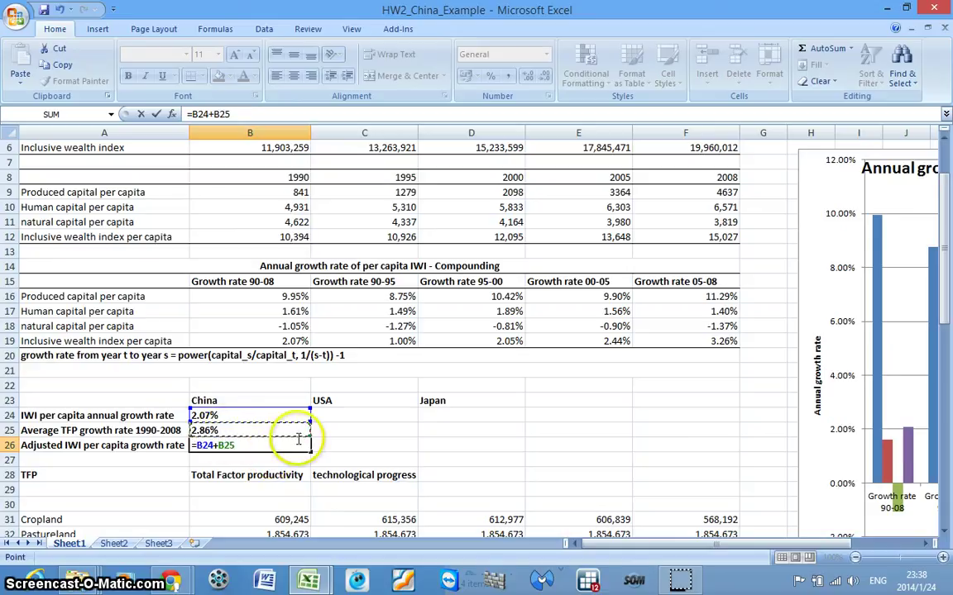
pyautogui.press('Return')
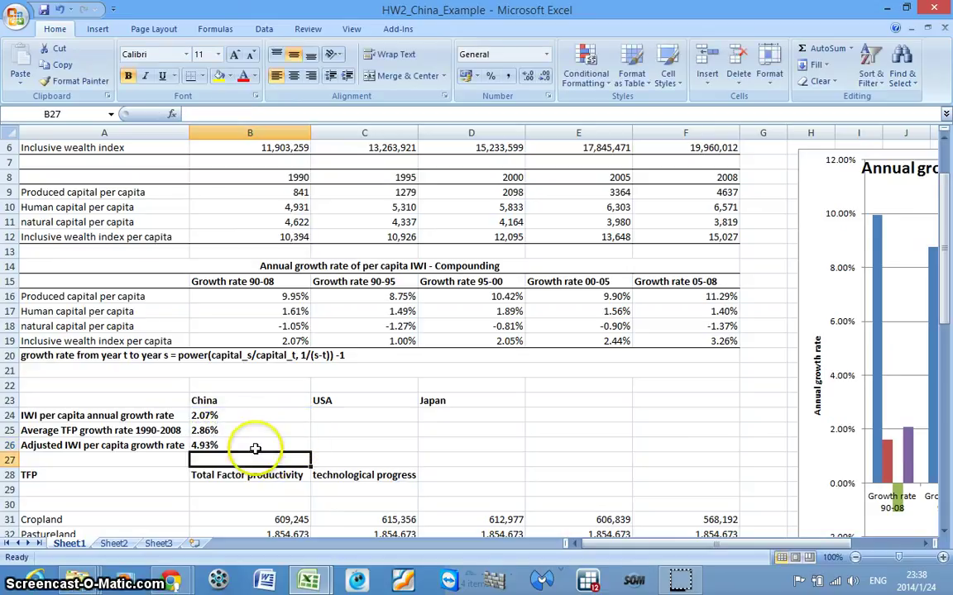
pyautogui.click(255, 445)
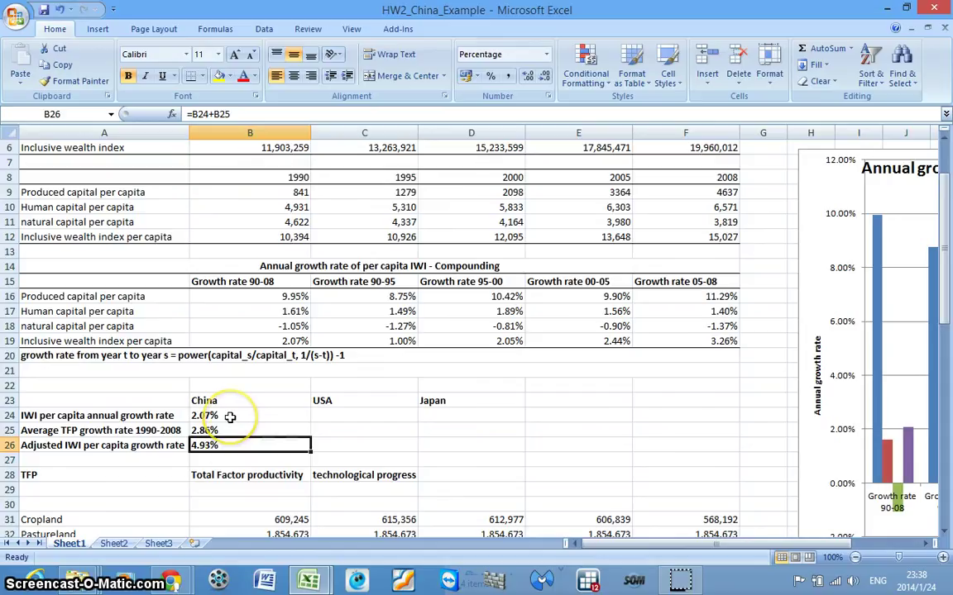
pyautogui.click(217, 459)
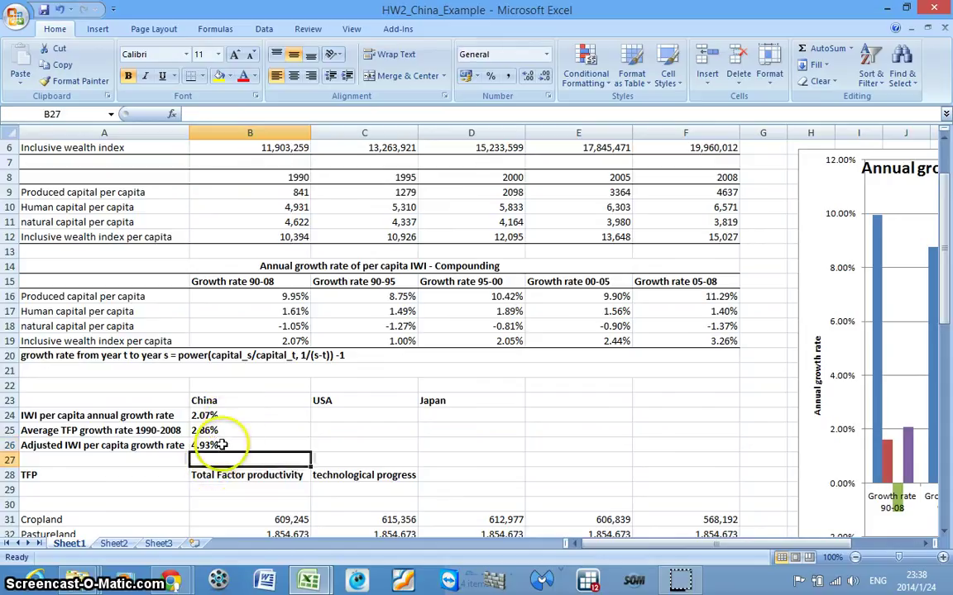
pyautogui.click(335, 412)
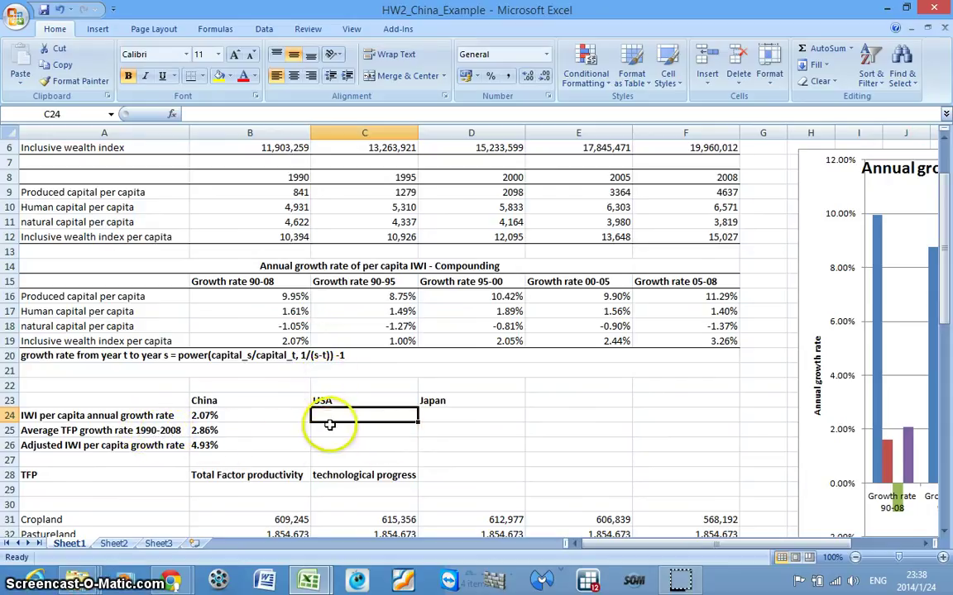
pyautogui.click(339, 429)
pyautogui.click(450, 429)
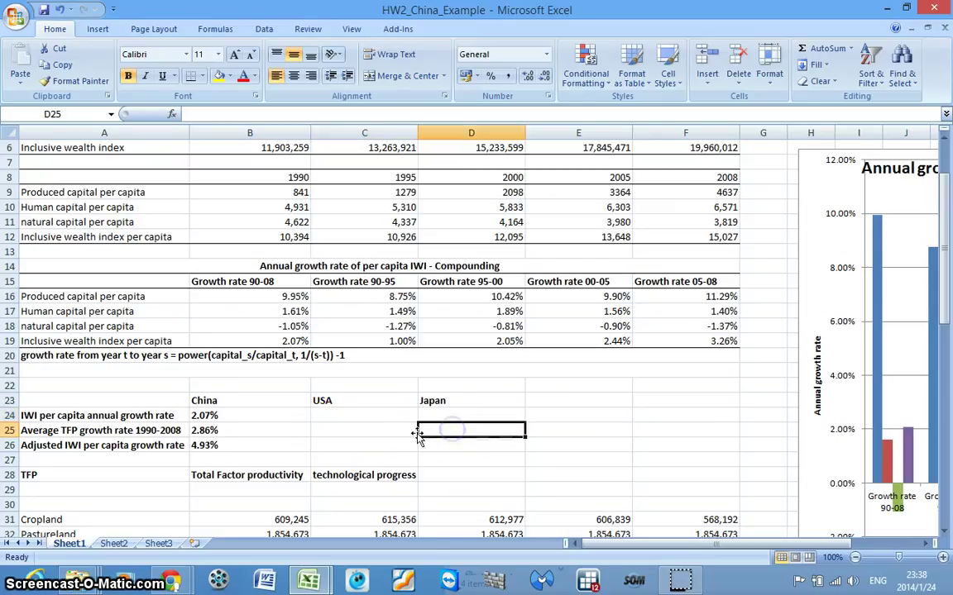
pyautogui.click(374, 450)
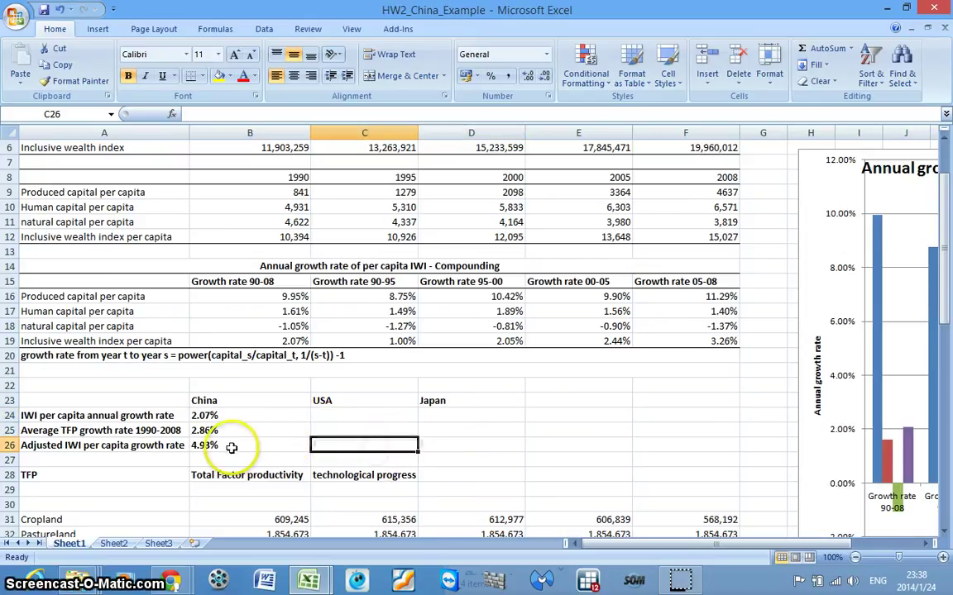